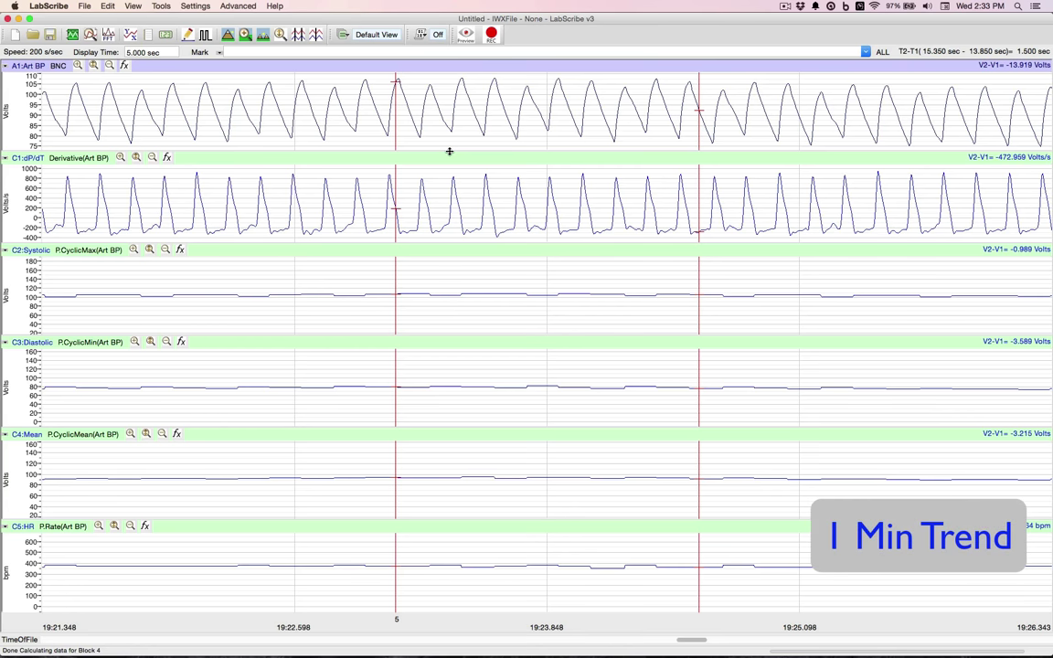
# Collapse the Art BP, dP/dt, Systolic and Diastolic channels, leaving Mean and an enlarged HR.
pyautogui.moveTo(449, 151); pyautogui.dragTo(423, 41)
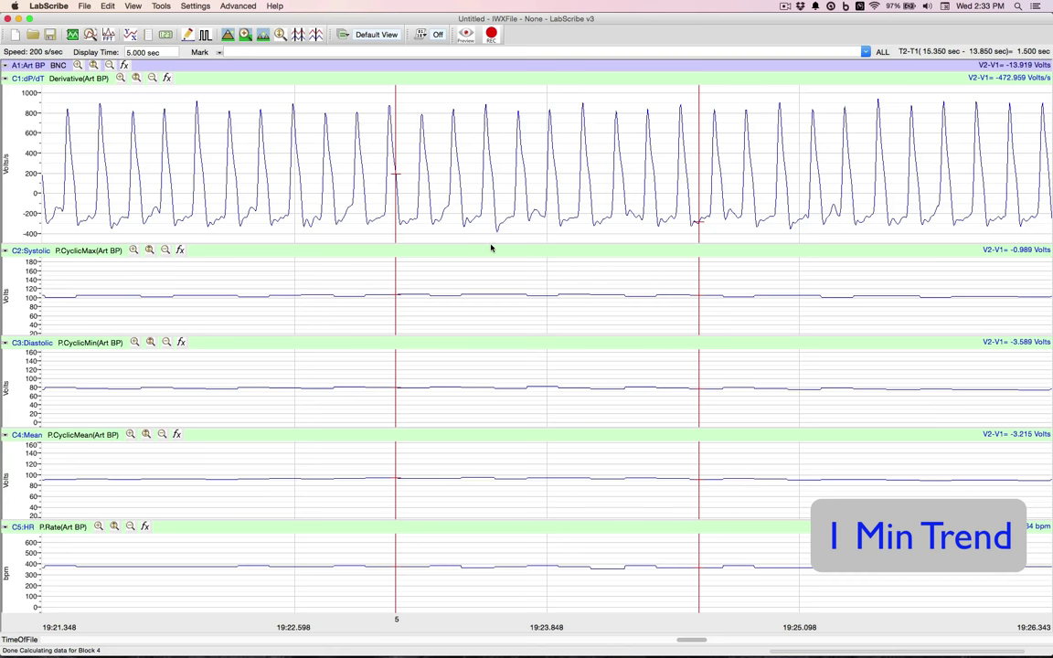
pyautogui.moveTo(491, 227); pyautogui.dragTo(435, 41)
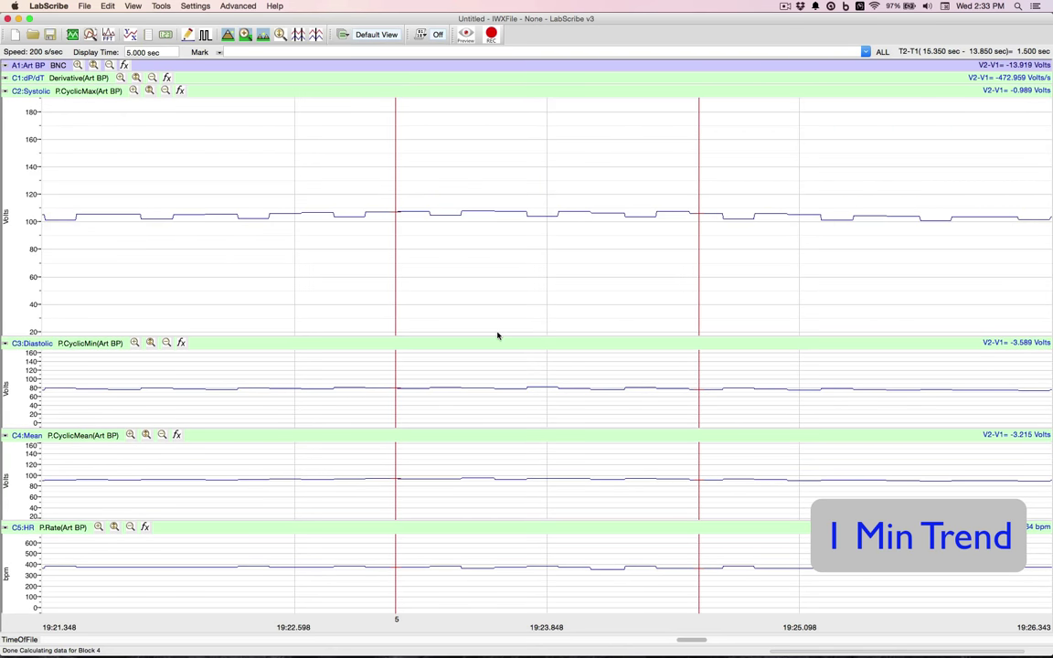
pyautogui.moveTo(496, 335); pyautogui.dragTo(491, 85)
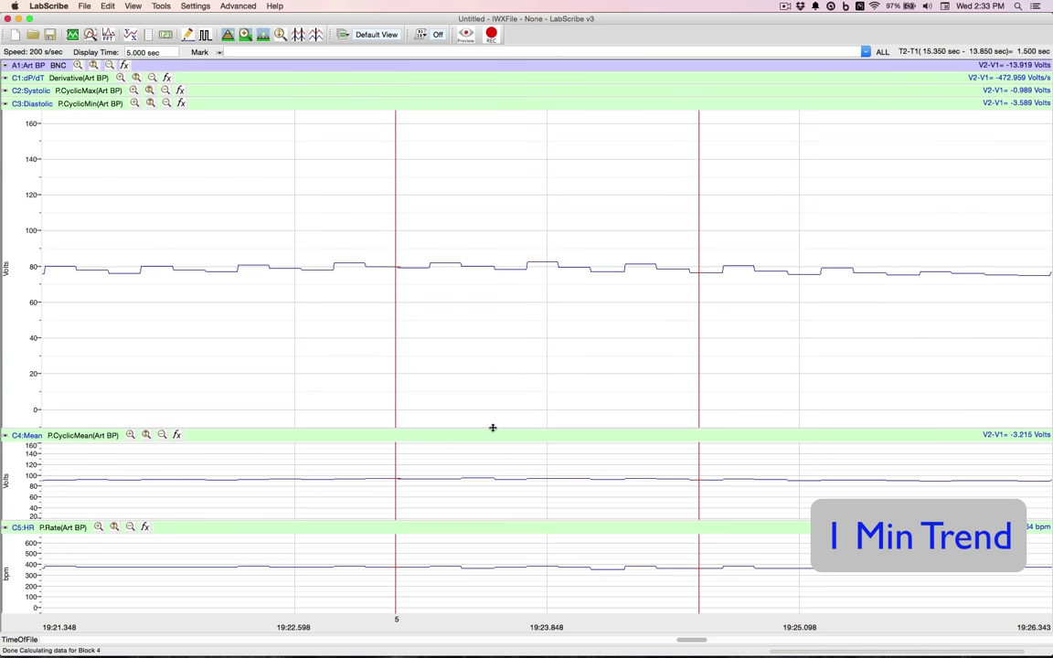
pyautogui.moveTo(491, 97); pyautogui.dragTo(445, 368)
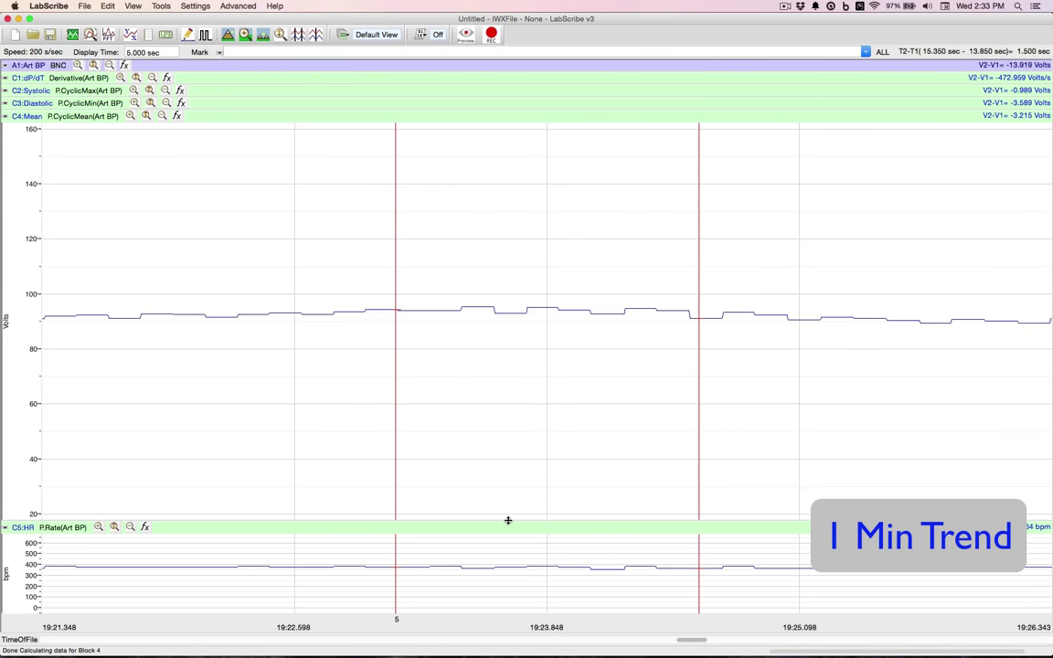
pyautogui.moveTo(498, 351); pyautogui.dragTo(499, 355)
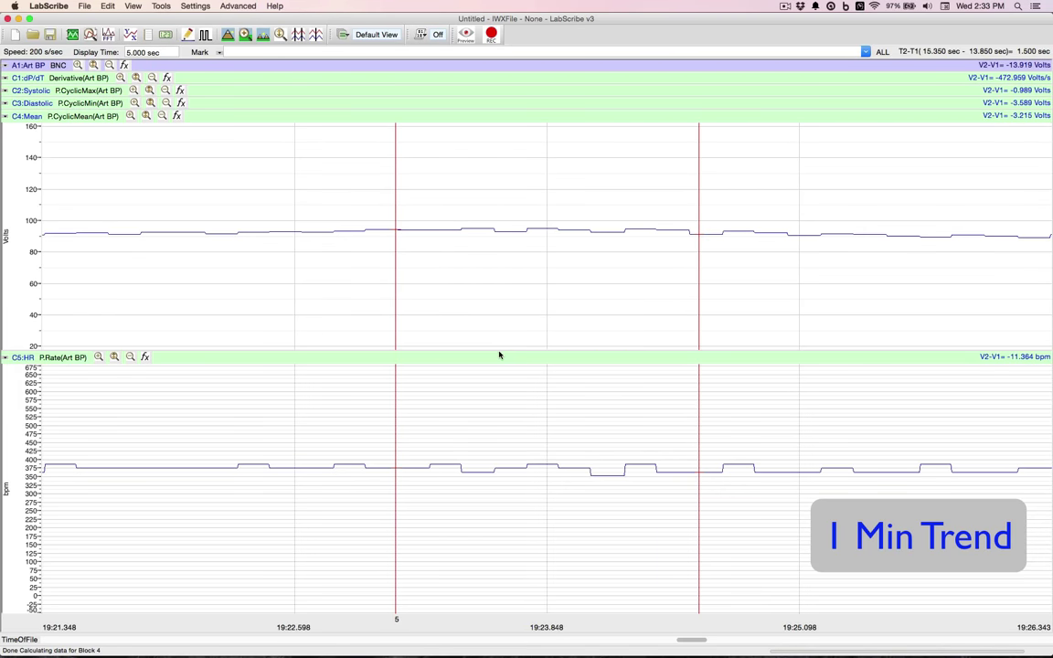
# Set the display time to 60 seconds.
pyautogui.click(129, 53)
pyautogui.press('Delete')
pyautogui.write('60')
pyautogui.press('Return')
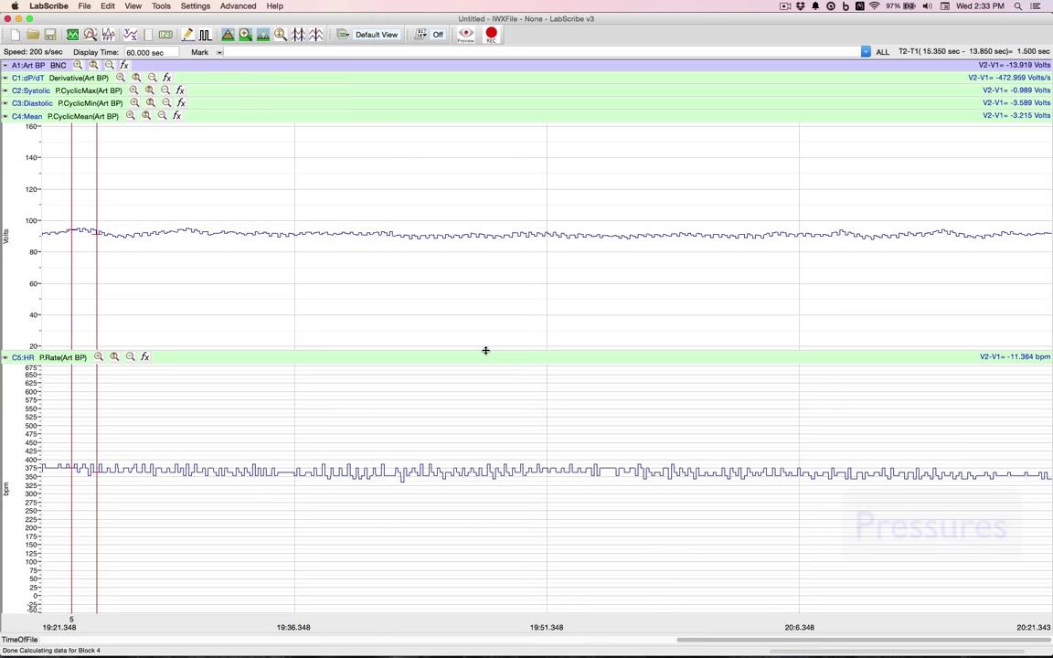
# Expand the Systolic and Diastolic plots above Mean and shrink HR to a strip.
pyautogui.moveTo(487, 402); pyautogui.dragTo(490, 599)
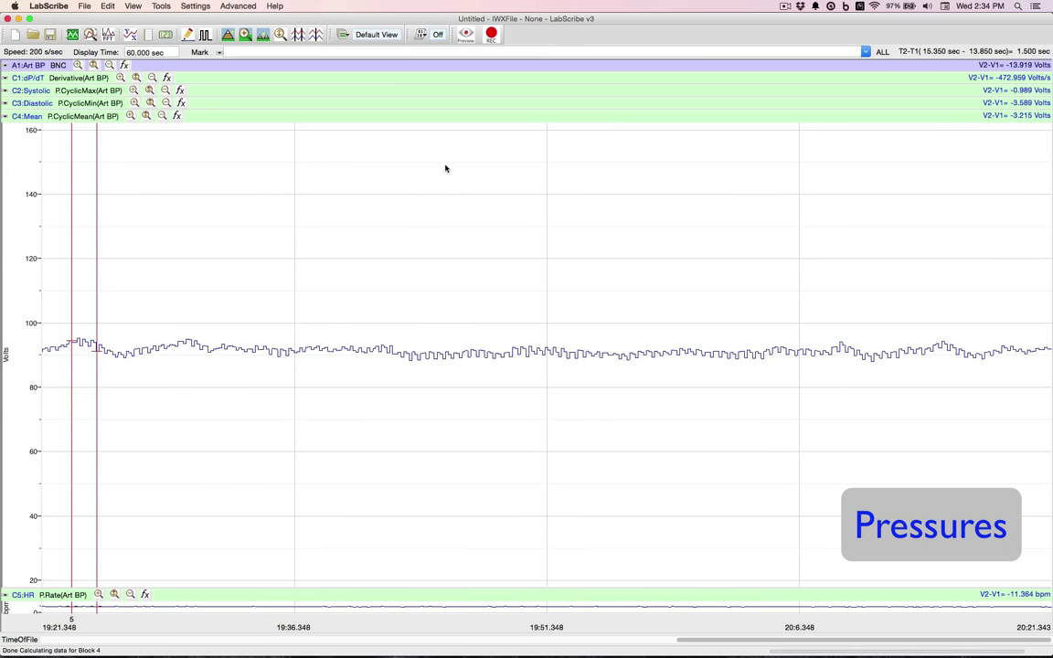
pyautogui.moveTo(458, 110); pyautogui.dragTo(450, 418)
pyautogui.moveTo(422, 96); pyautogui.dragTo(413, 249)
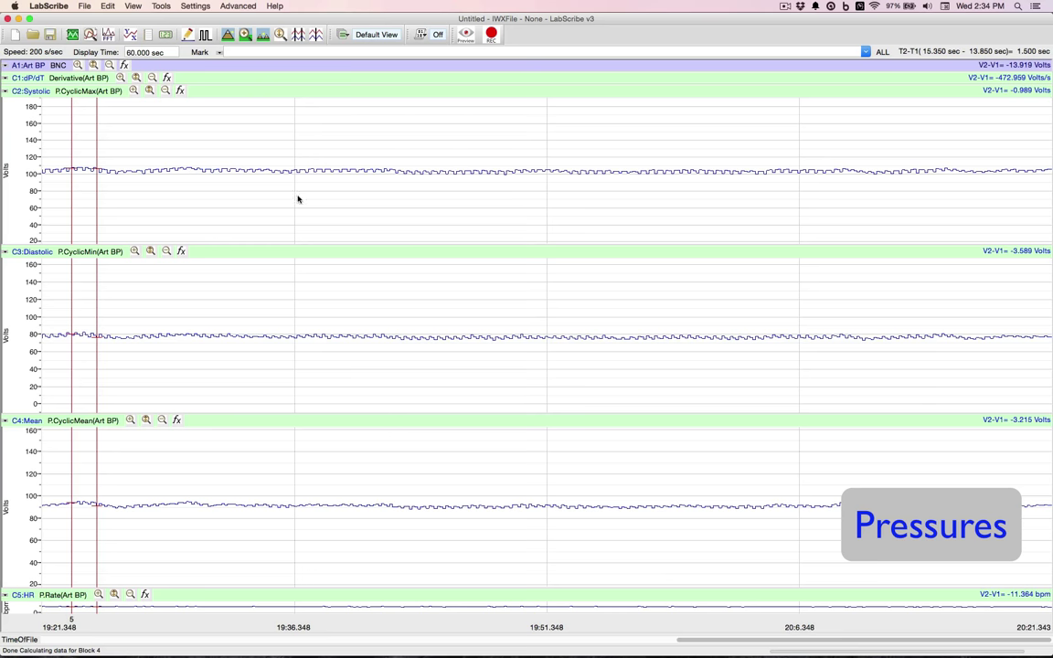
# Change the display time from 60 to 10 seconds.
pyautogui.click(128, 52)
pyautogui.press('BackSpace')
pyautogui.write('1')
pyautogui.press('Return')
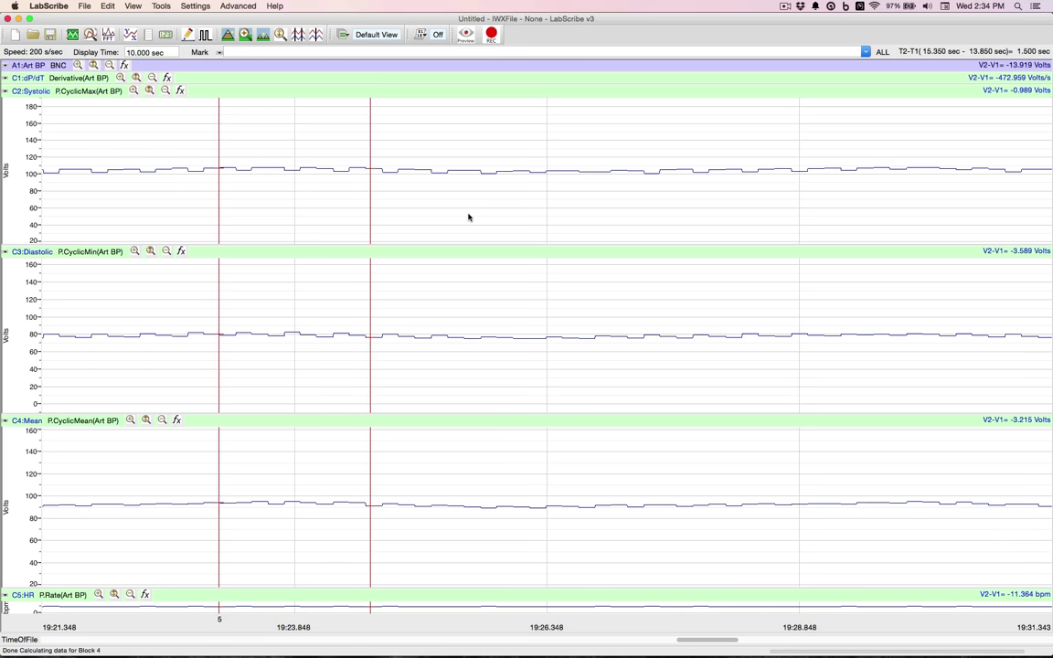
# Reset channel sizes so Art BP through HR show equally, and set display time to 5 seconds.
pyautogui.click(133, 6)
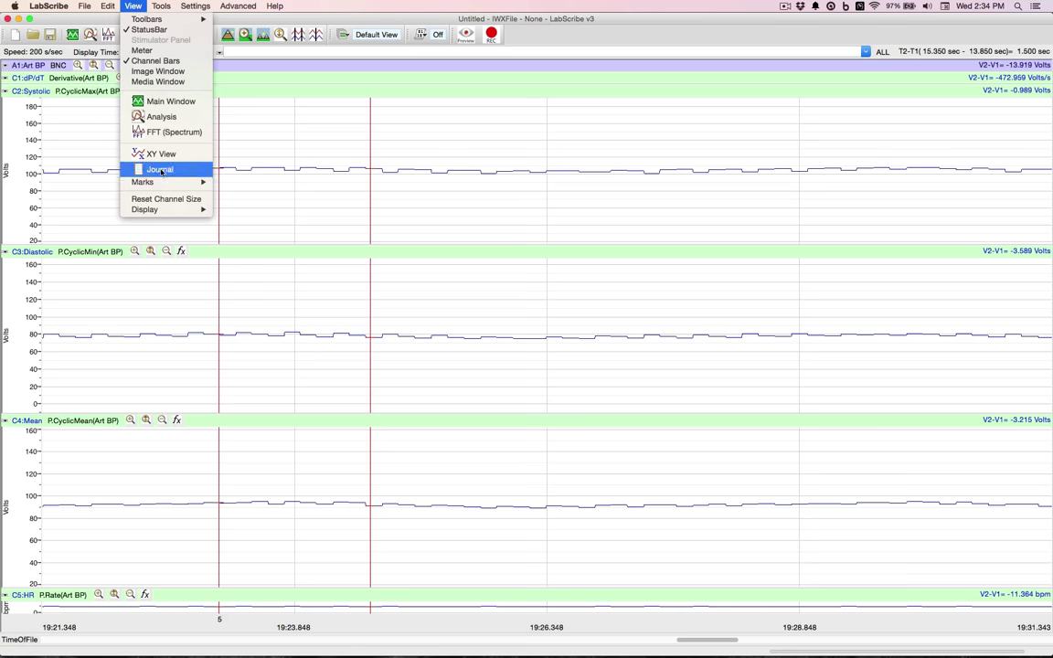
pyautogui.click(170, 199)
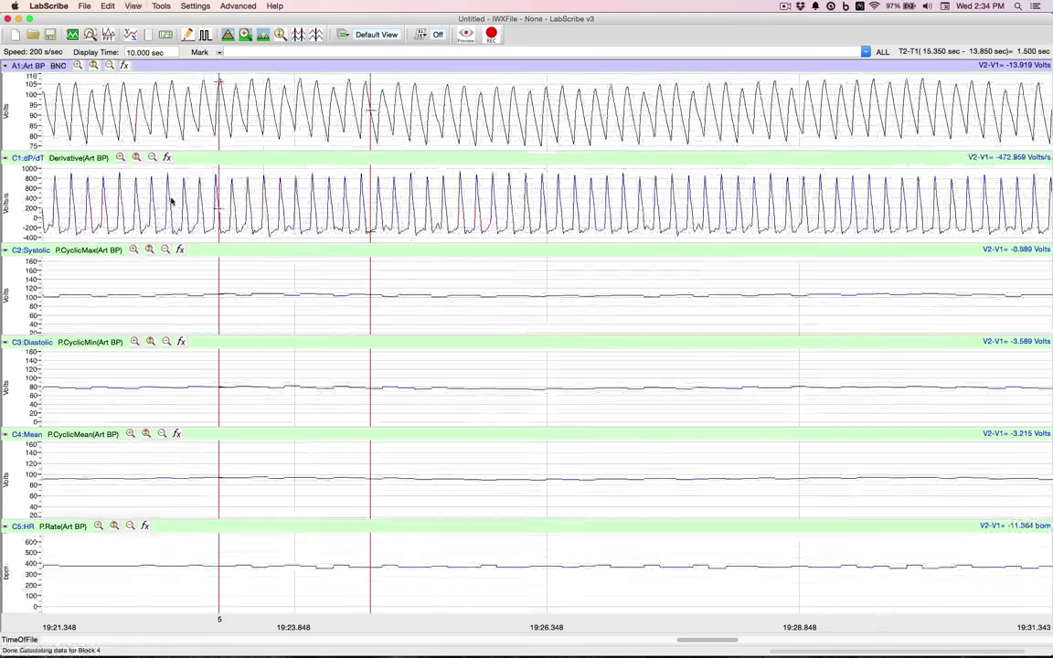
pyautogui.click(133, 52)
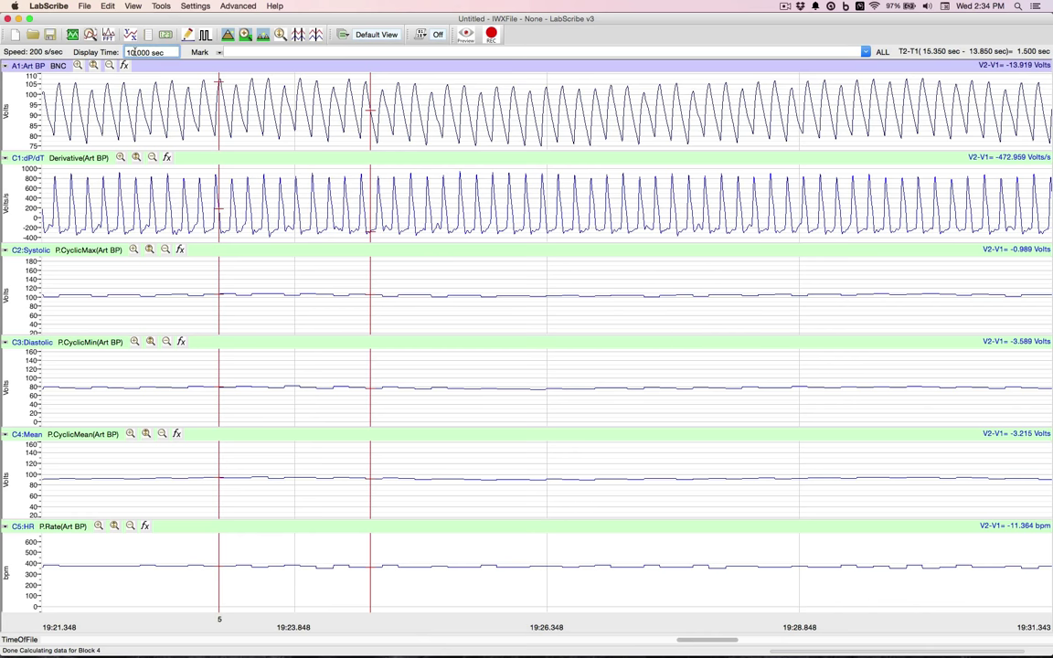
pyautogui.press('BackSpace')
pyautogui.press('Delete')
pyautogui.write('5')
pyautogui.press('Return')
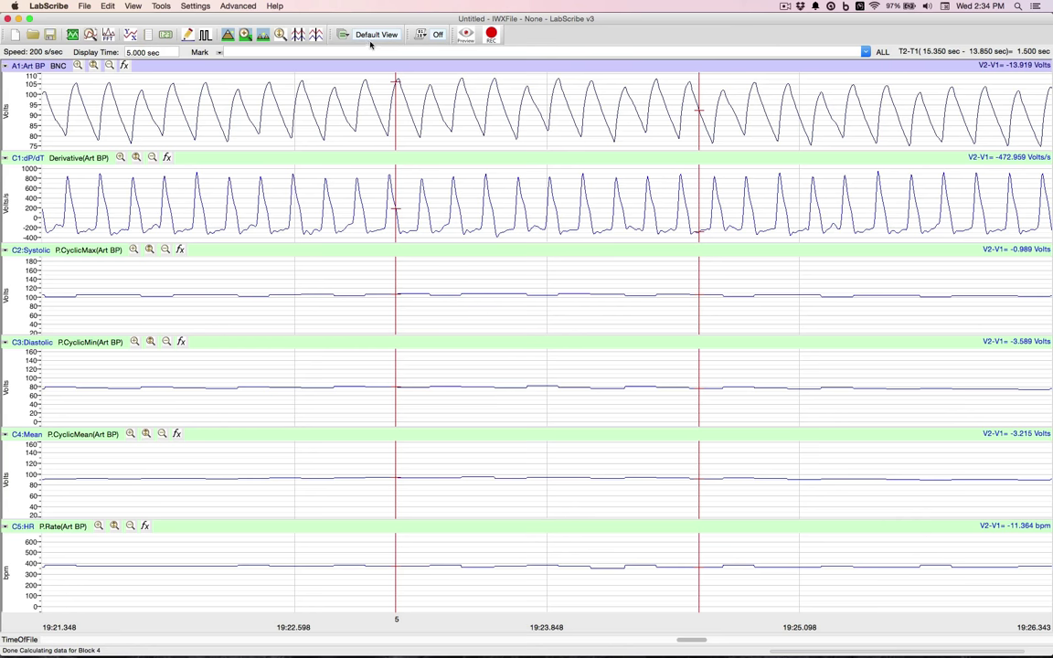
# In the view editor, give the Default View a fixed display time of 5 seconds.
pyautogui.click(344, 34)
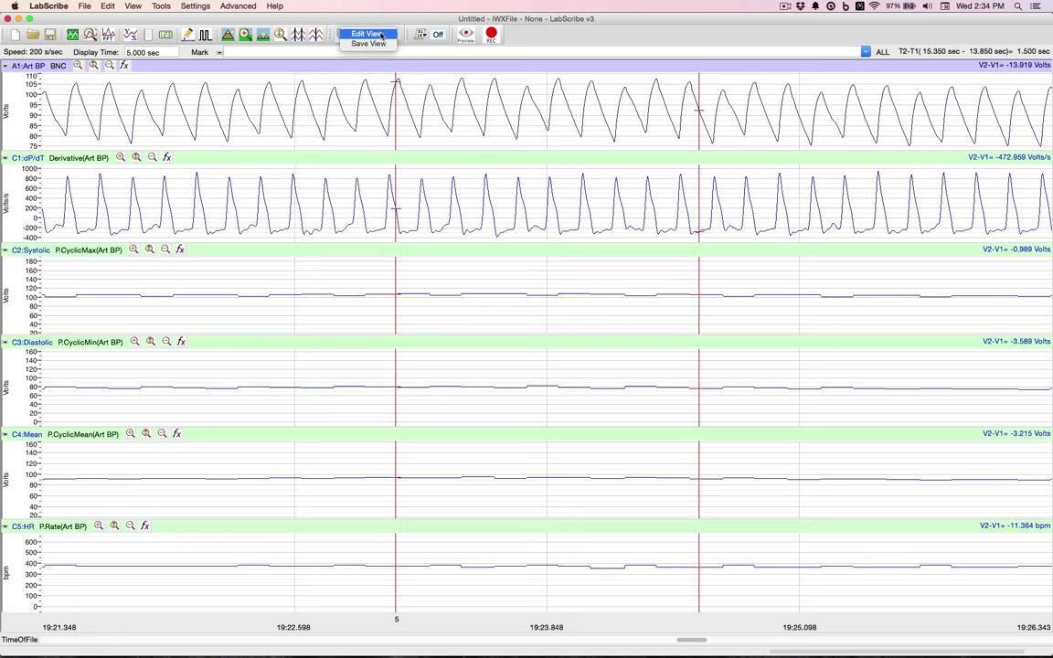
pyautogui.click(369, 34)
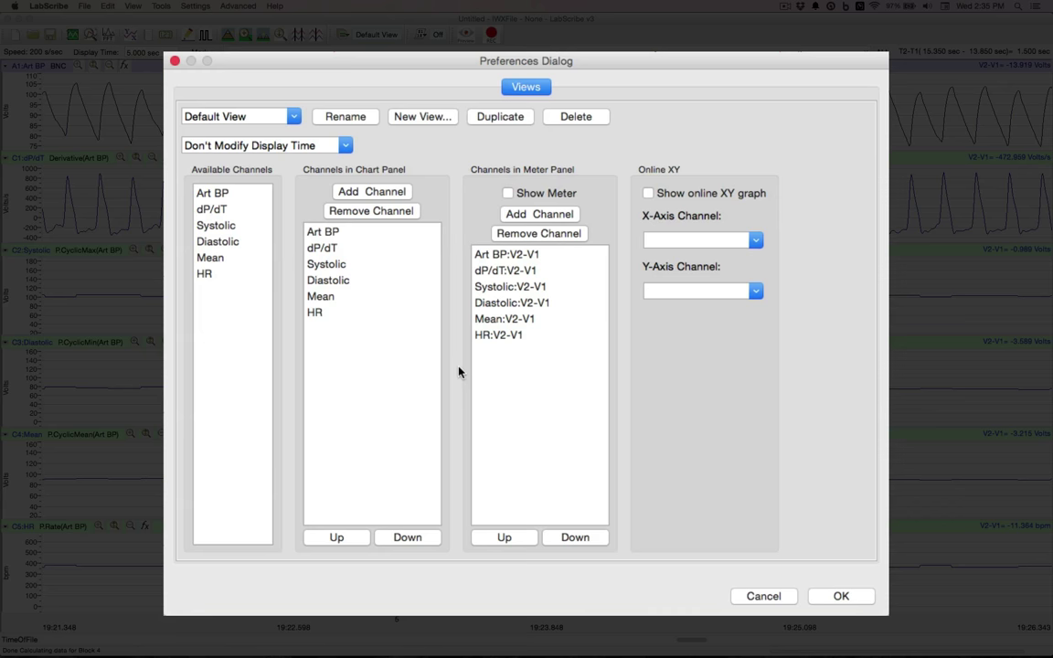
pyautogui.click(348, 147)
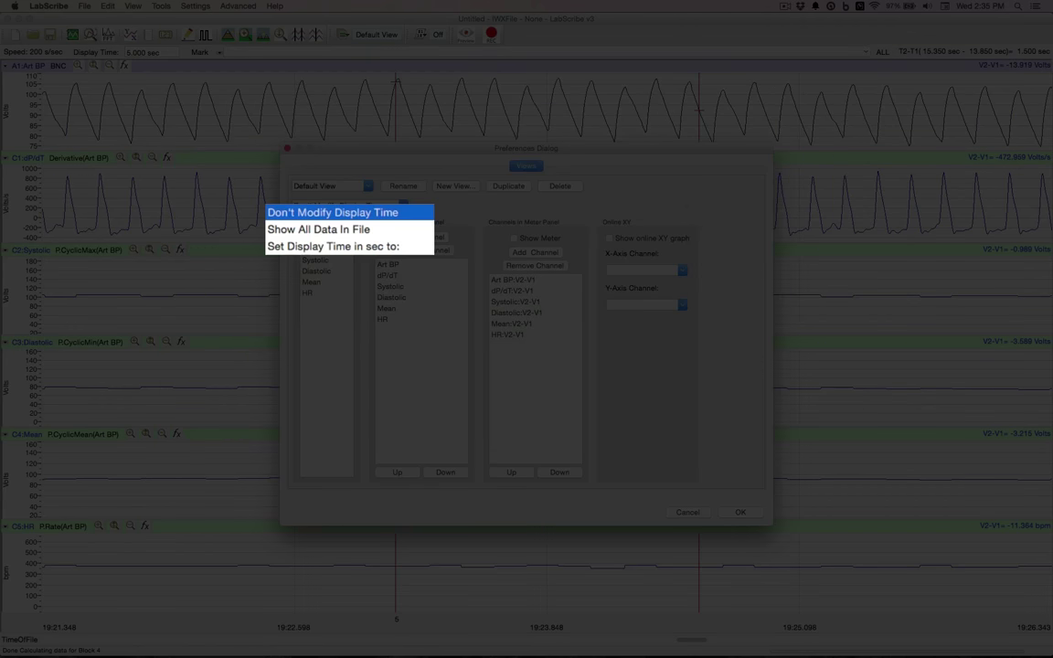
pyautogui.click(372, 254)
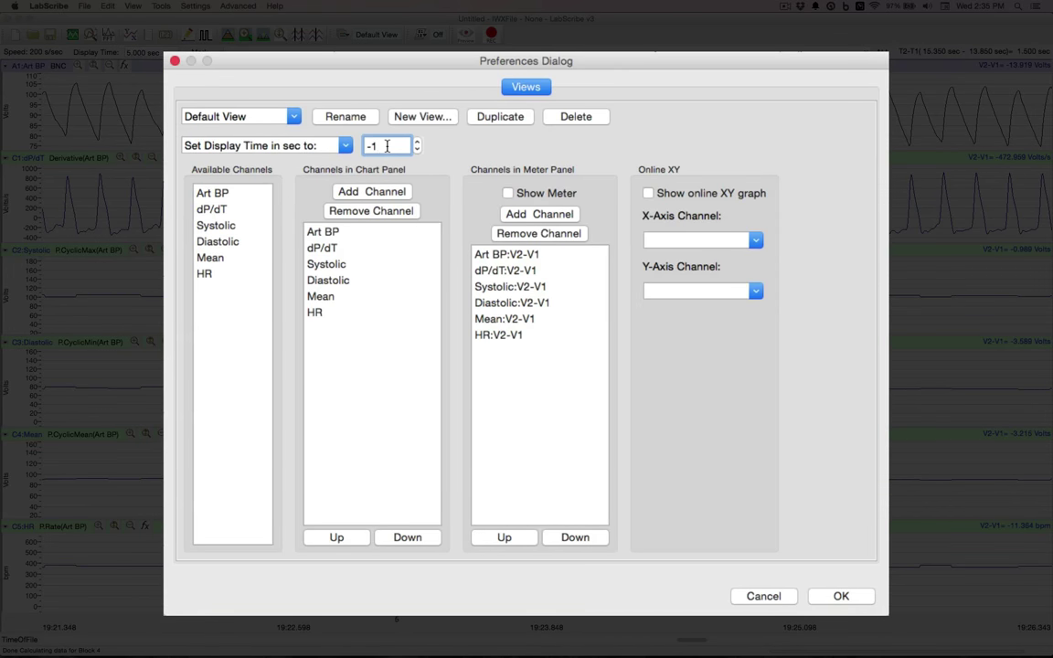
pyautogui.press('BackSpace')
pyautogui.press('BackSpace')
pyautogui.write('5')
# Create a new view named '1 Min Trend' with a fixed 60-second display time.
pyautogui.click(433, 117)
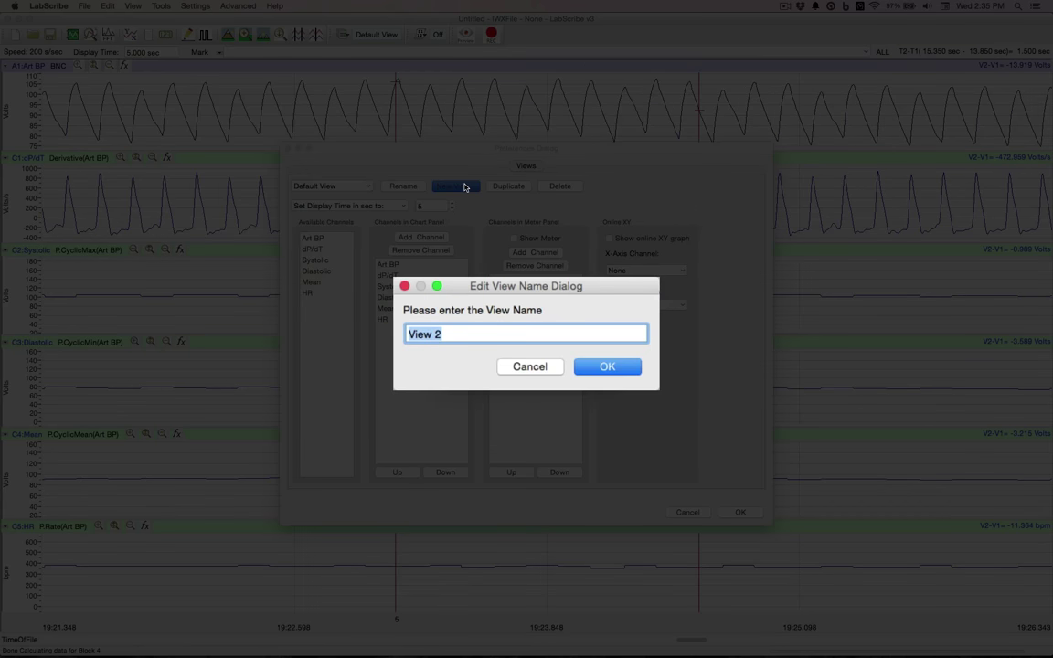
pyautogui.write('1 Min Trend')
pyautogui.press('Return')
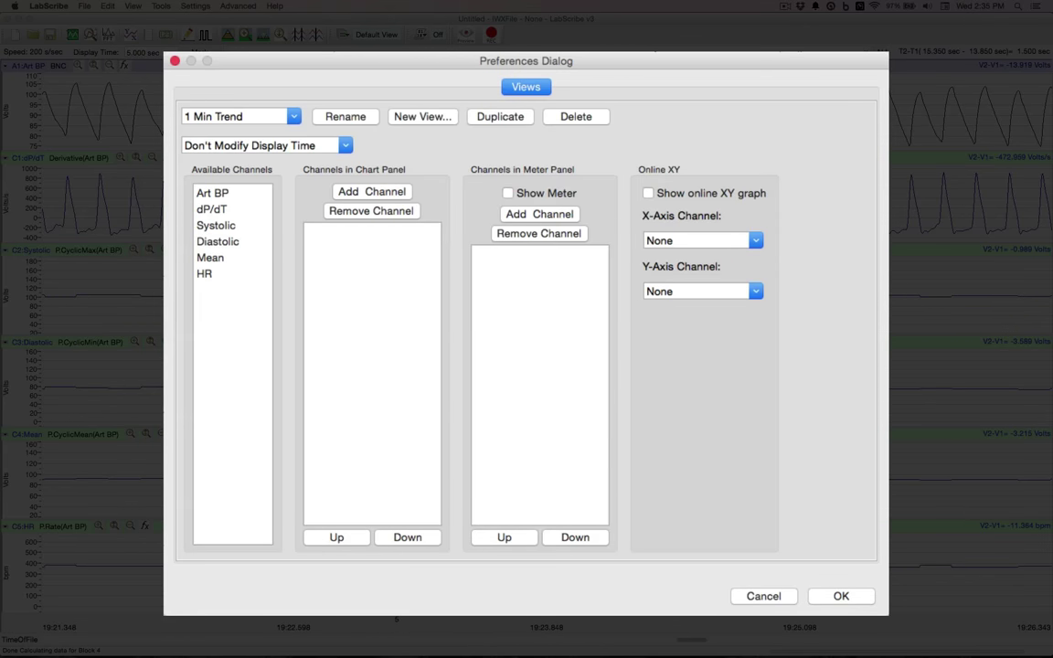
pyautogui.click(310, 145)
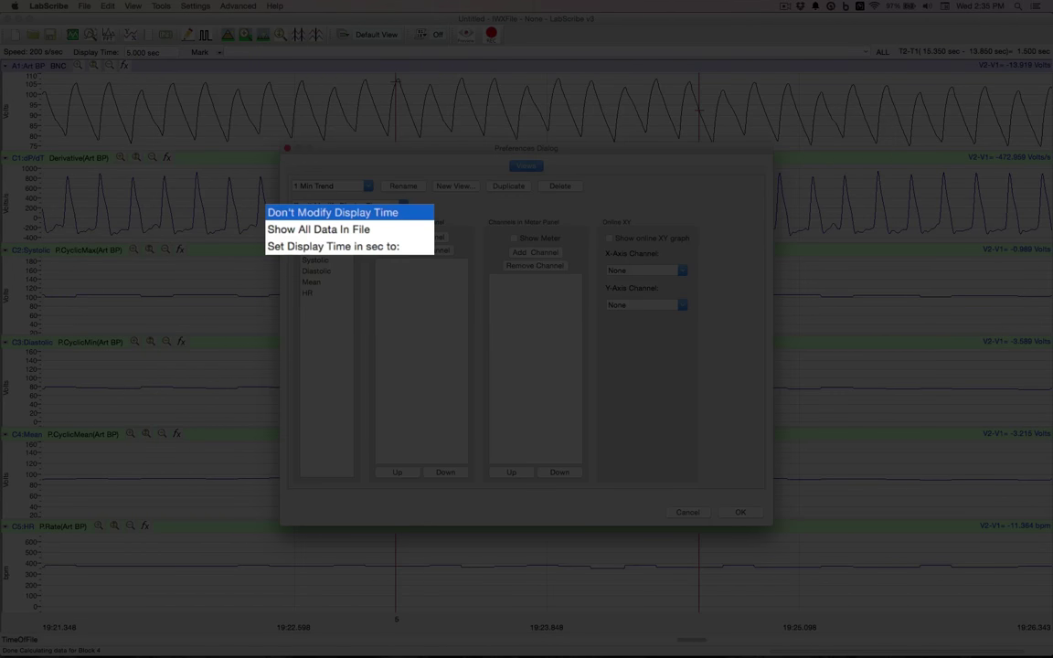
pyautogui.click(391, 247)
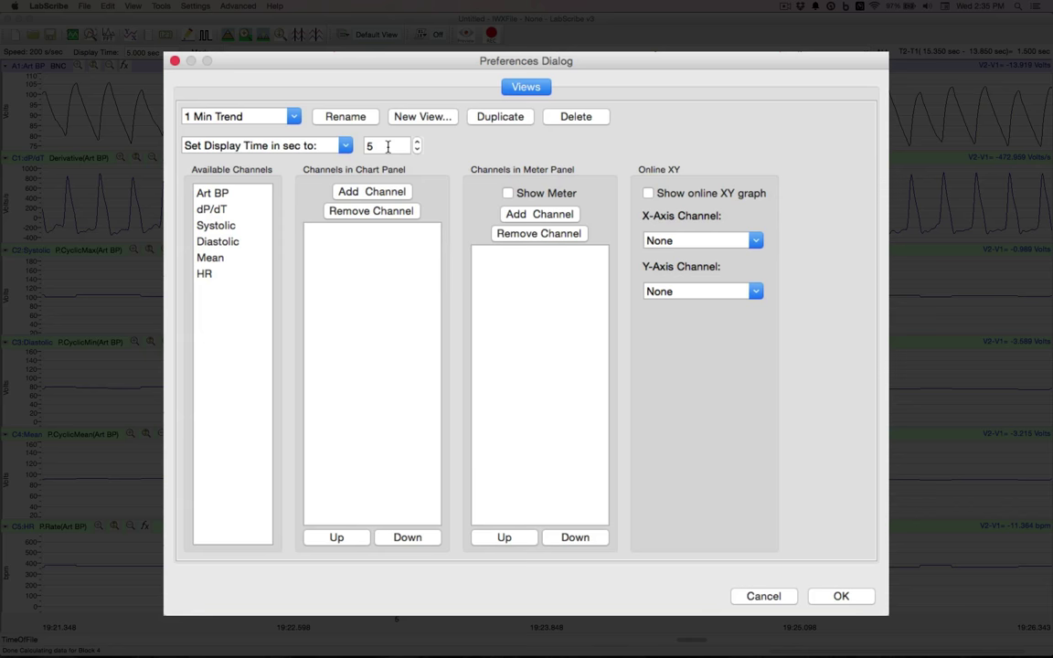
pyautogui.press('BackSpace')
pyautogui.write('60')
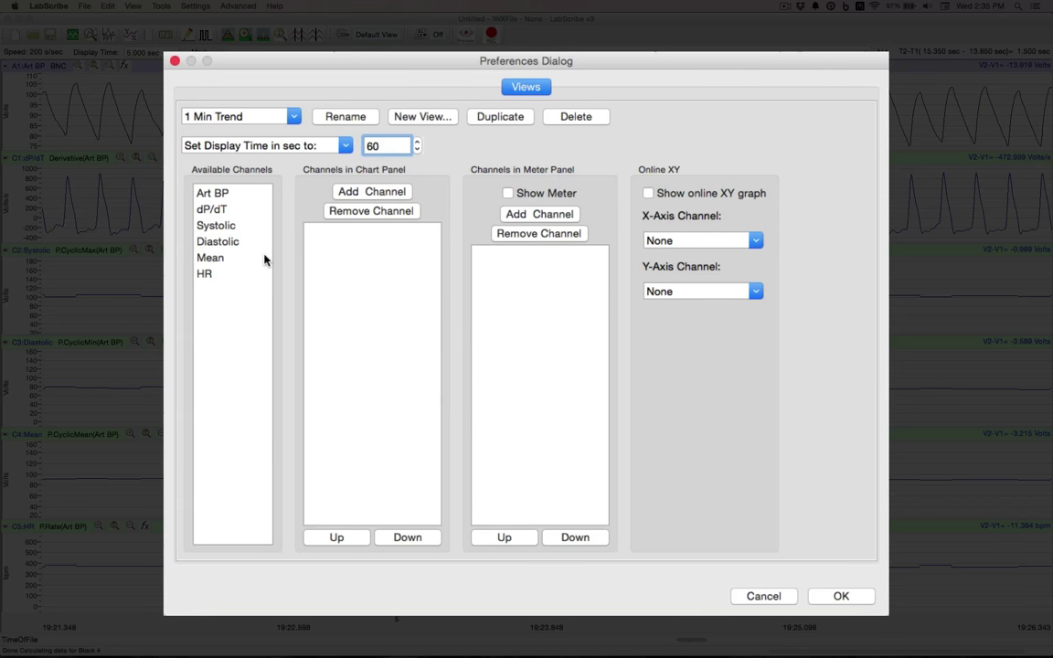
# Add the HR and Mean channels to the 1 Min Trend chart.
pyautogui.click(212, 273)
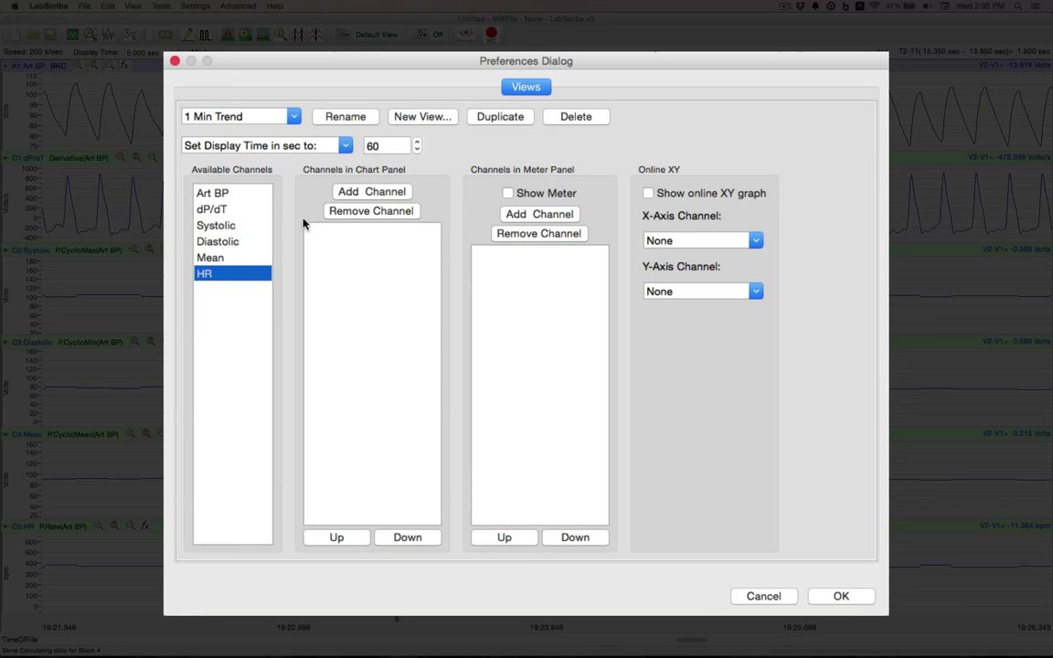
pyautogui.click(367, 193)
pyautogui.click(211, 257)
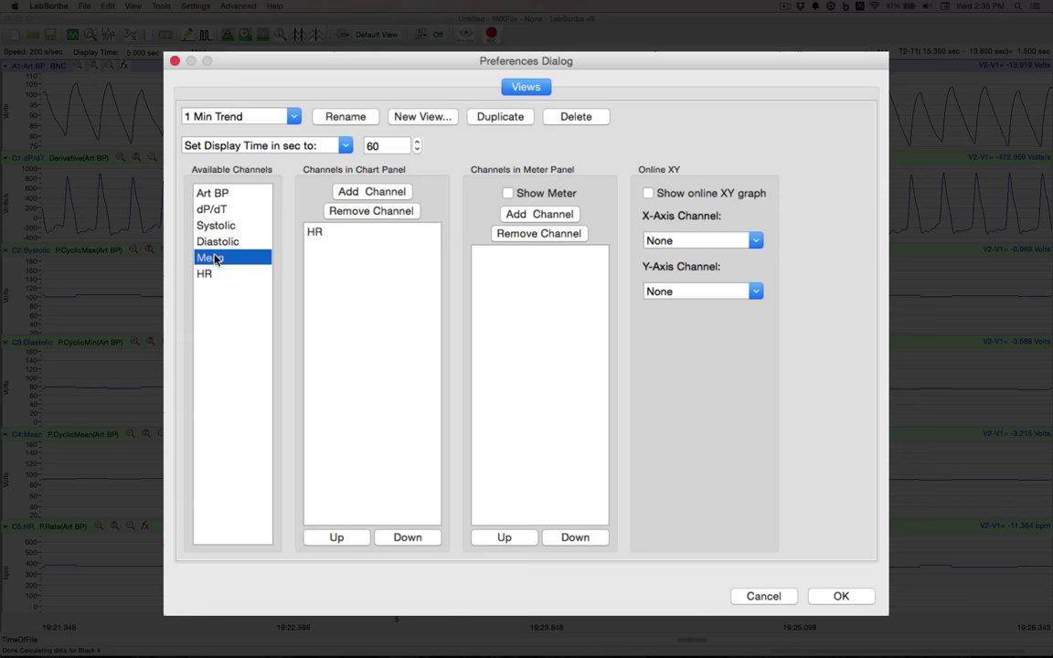
pyautogui.click(363, 194)
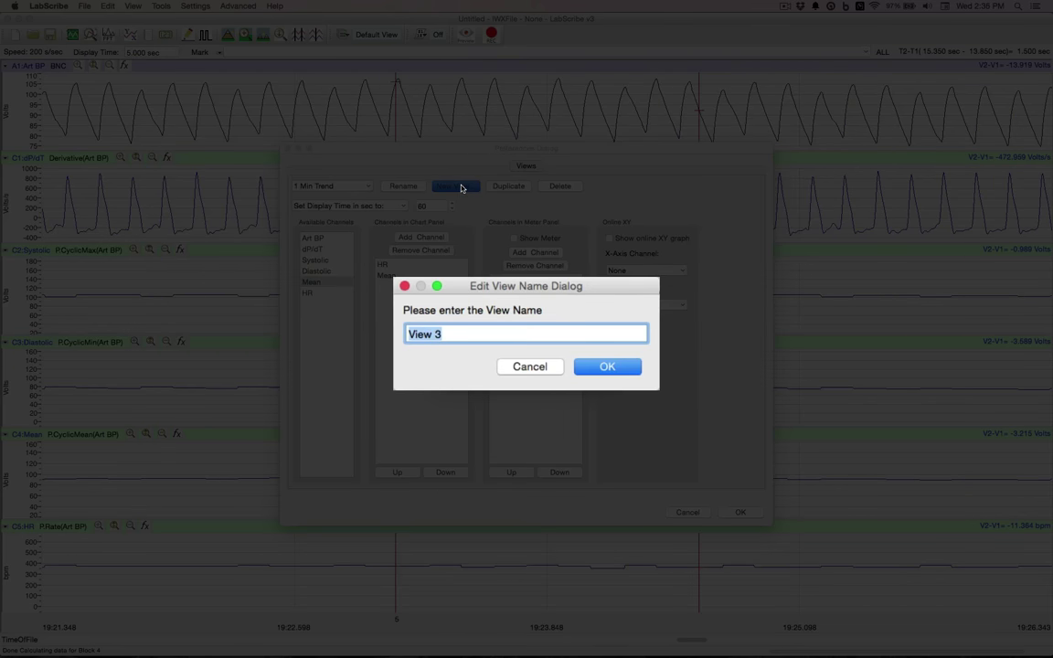
# Name the new view 'Pressures' and give it a fixed 10-second display time.
pyautogui.write('Pressures')
pyautogui.press('Return')
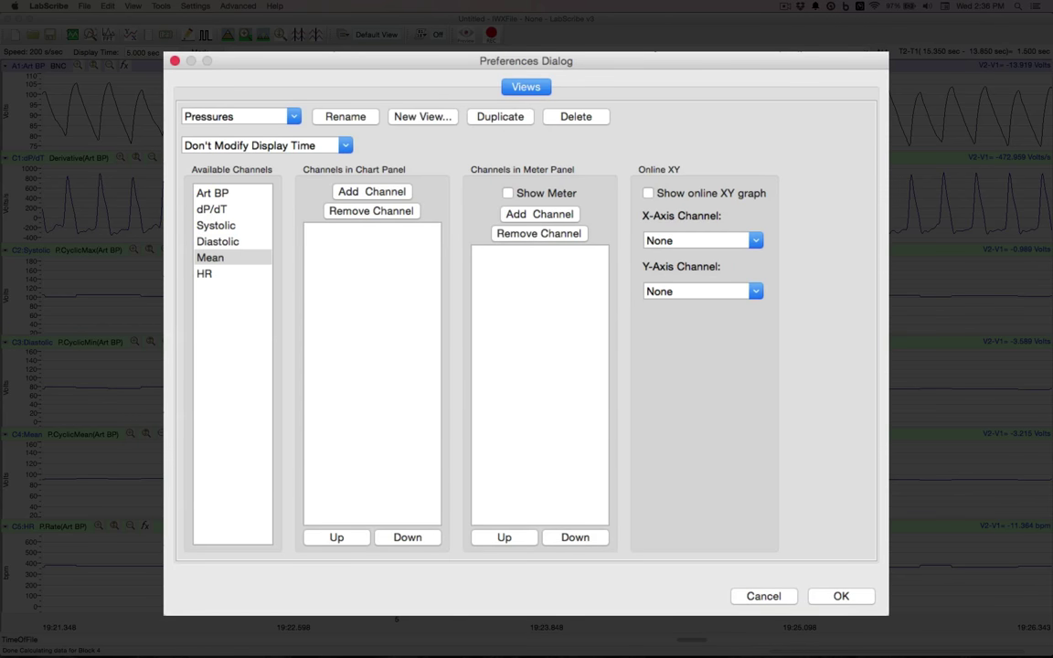
pyautogui.click(345, 145)
pyautogui.click(384, 247)
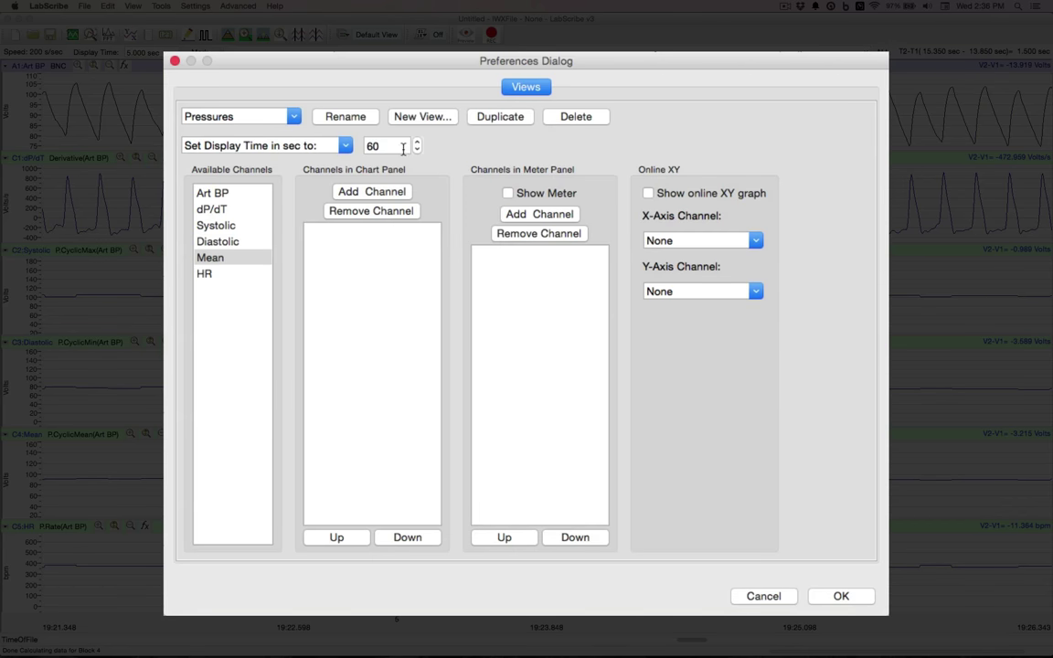
pyautogui.click(432, 209)
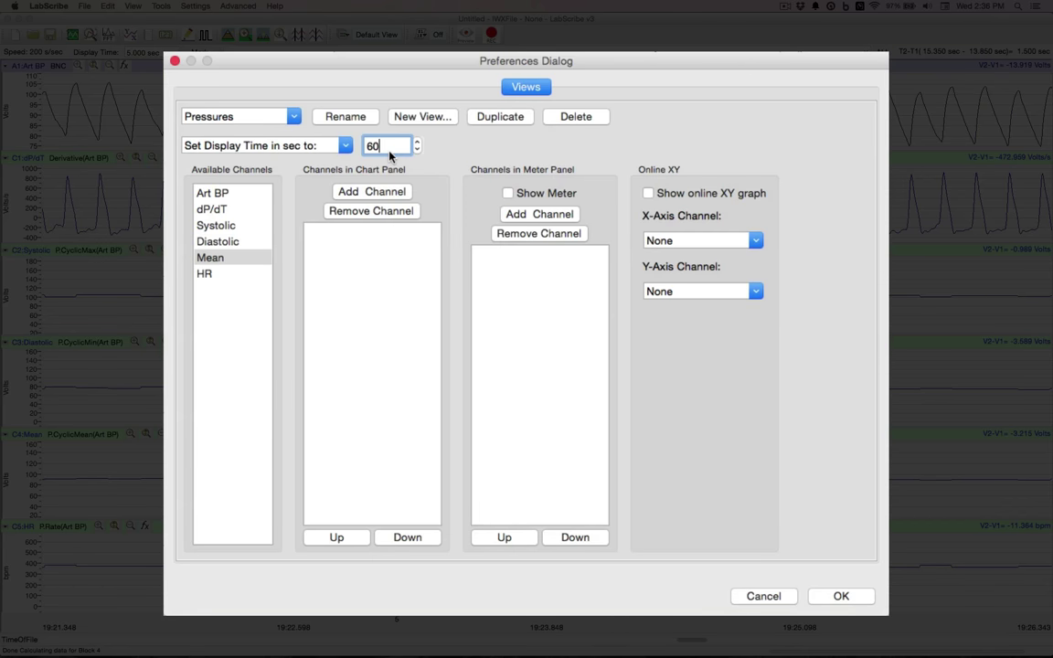
pyautogui.press('BackSpace')
pyautogui.press('BackSpace')
pyautogui.write('10')
# Add Systolic, Diastolic and Mean to the Pressures chart in that order and save the views.
pyautogui.click(232, 225)
pyautogui.click(349, 192)
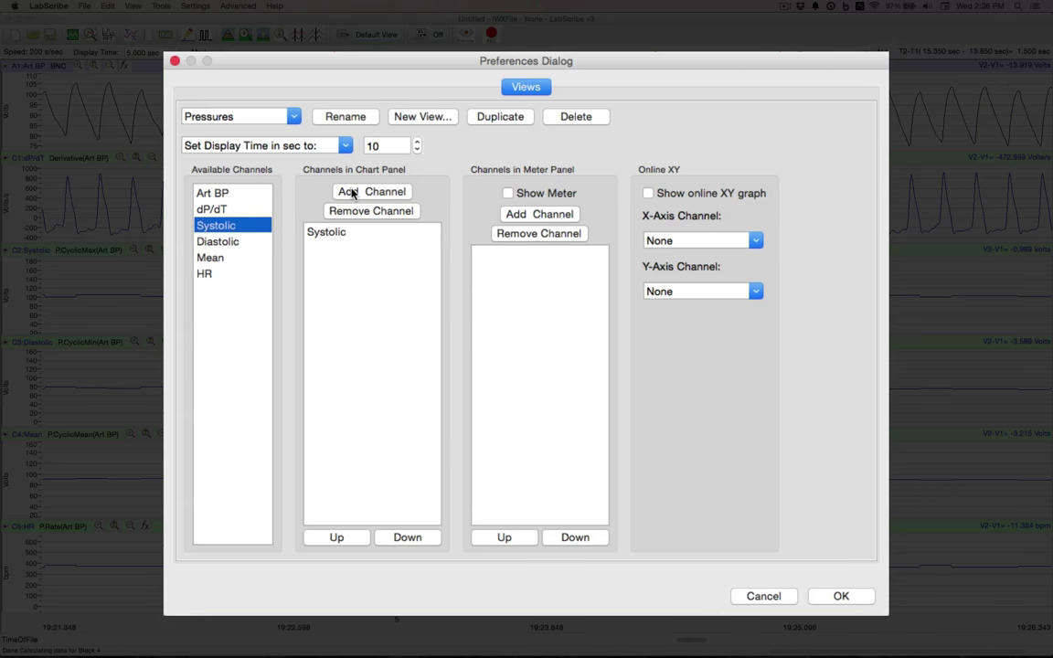
pyautogui.click(228, 241)
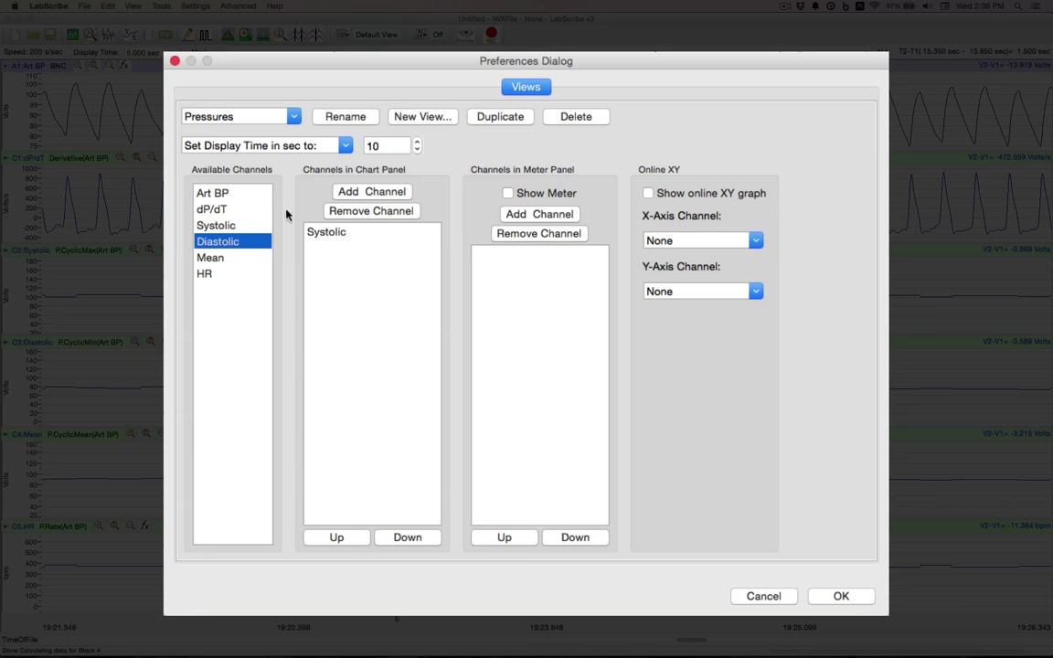
pyautogui.click(340, 192)
pyautogui.click(211, 258)
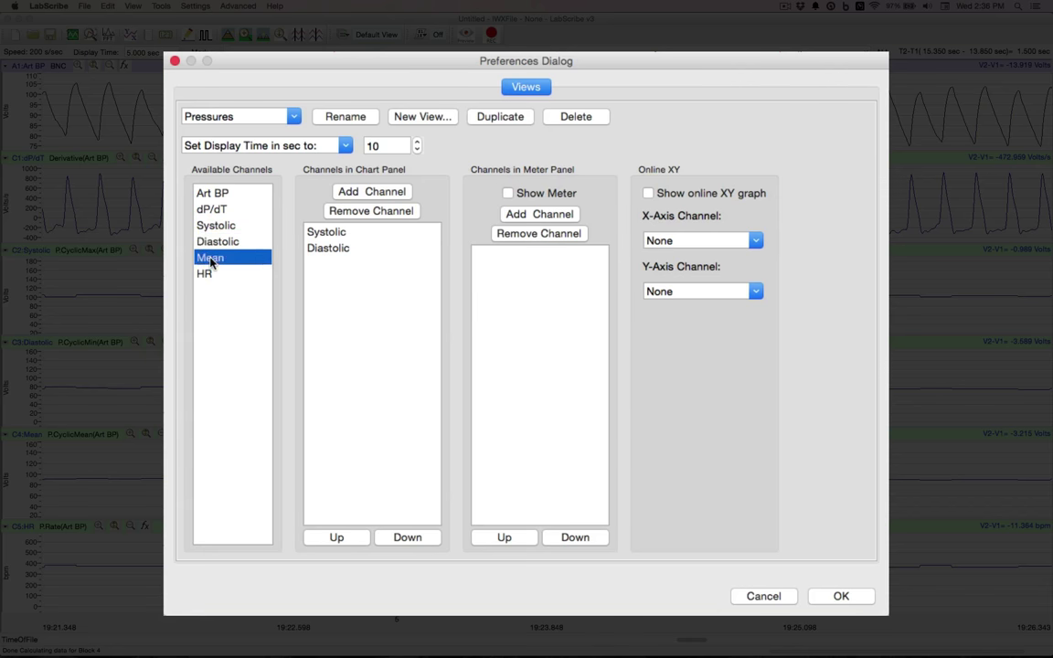
pyautogui.click(370, 193)
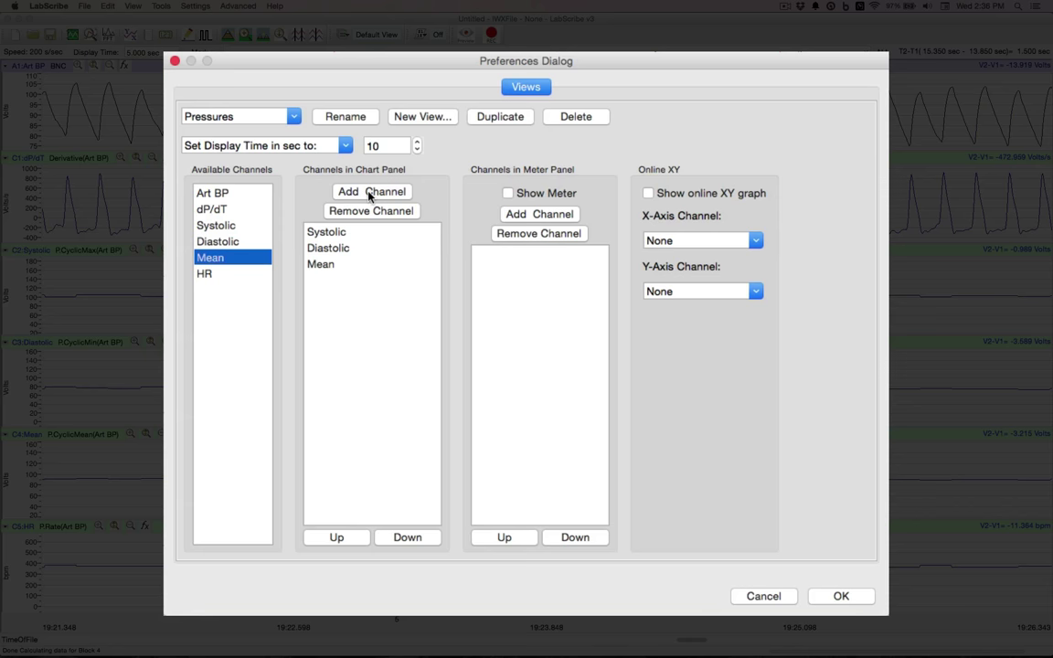
pyautogui.click(320, 265)
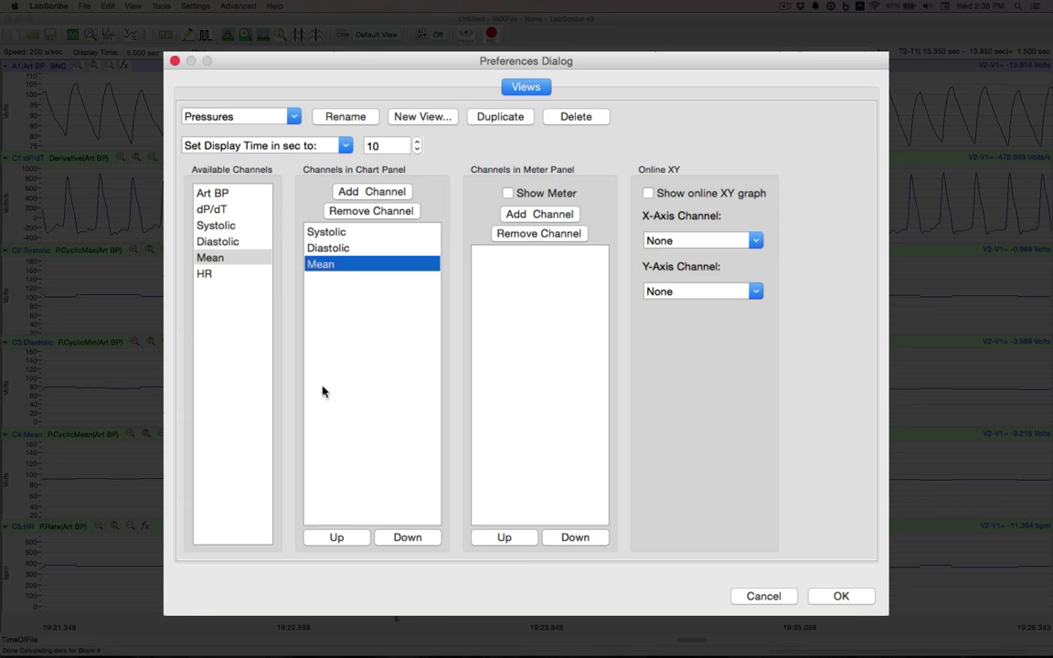
pyautogui.click(338, 540)
pyautogui.click(417, 539)
pyautogui.click(840, 595)
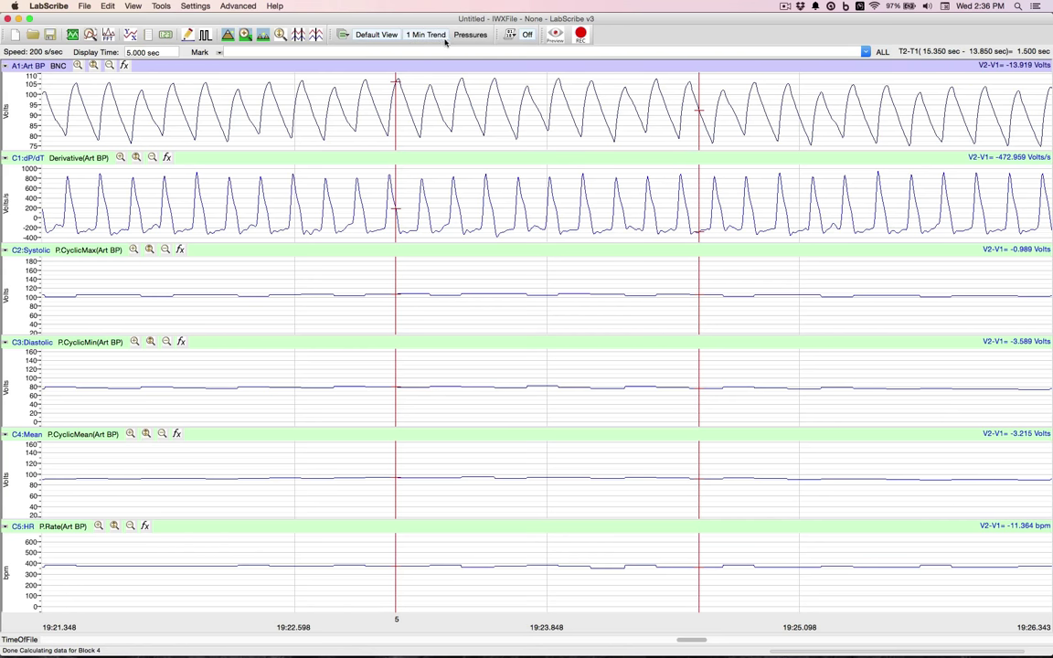
# Apply the 1 Min Trend view, then the Pressures view.
pyautogui.click(436, 36)
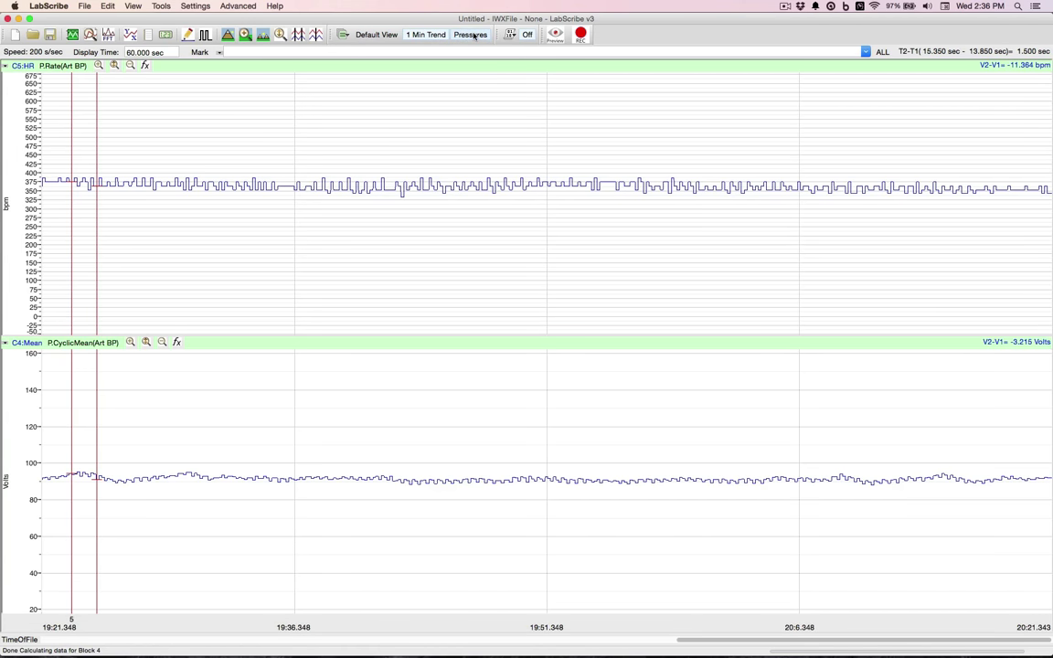
pyautogui.click(471, 34)
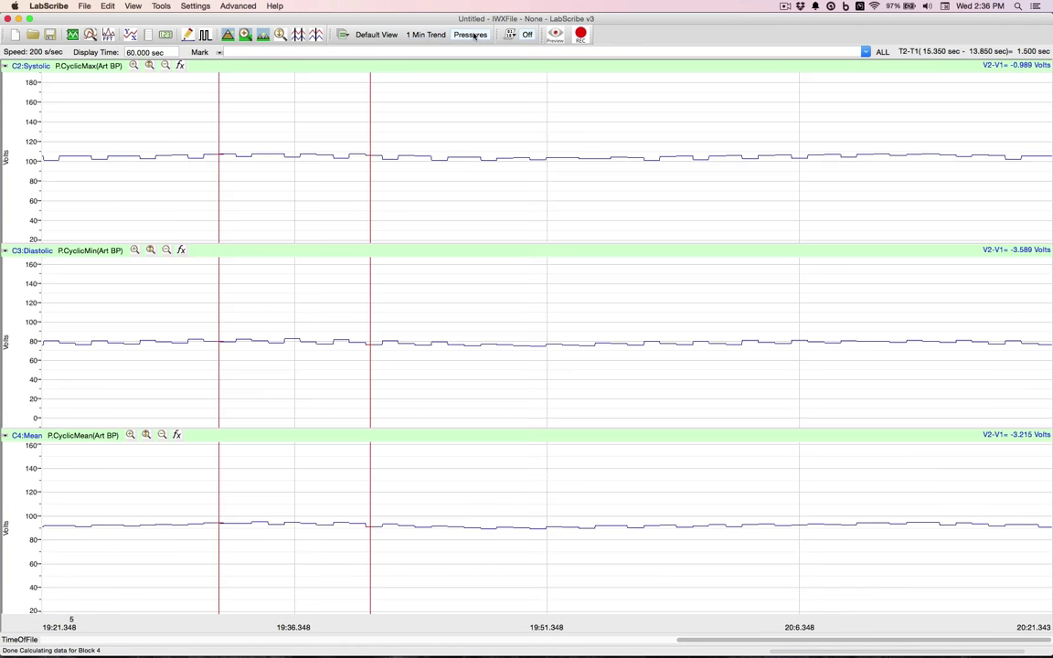
# Start a live recording, switch to 1 Min Trend, then return to Default View.
pyautogui.click(581, 33)
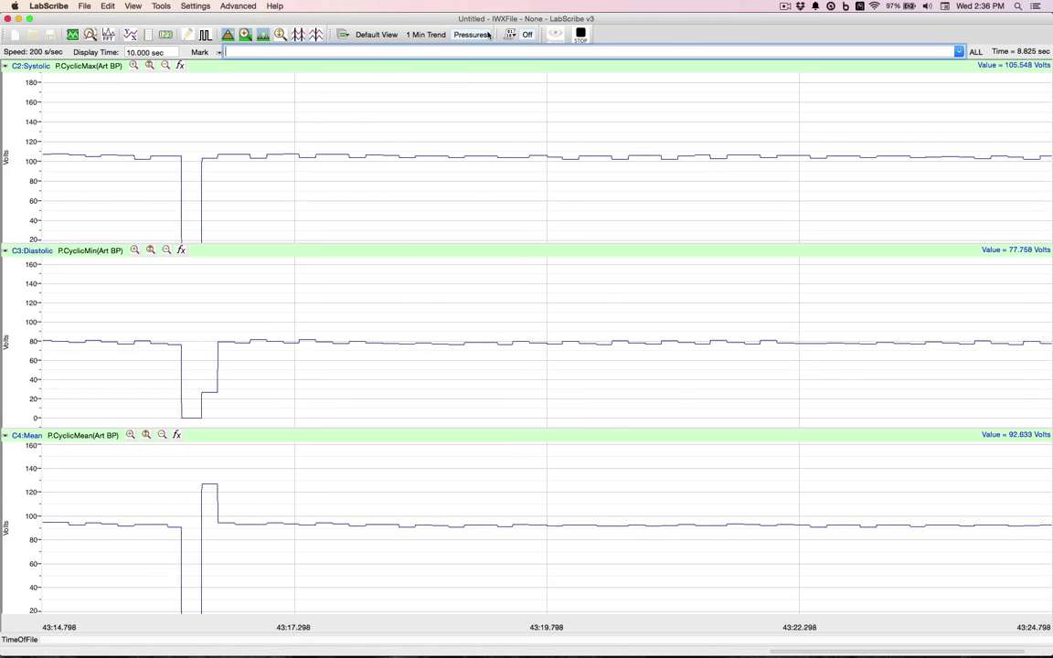
pyautogui.click(422, 36)
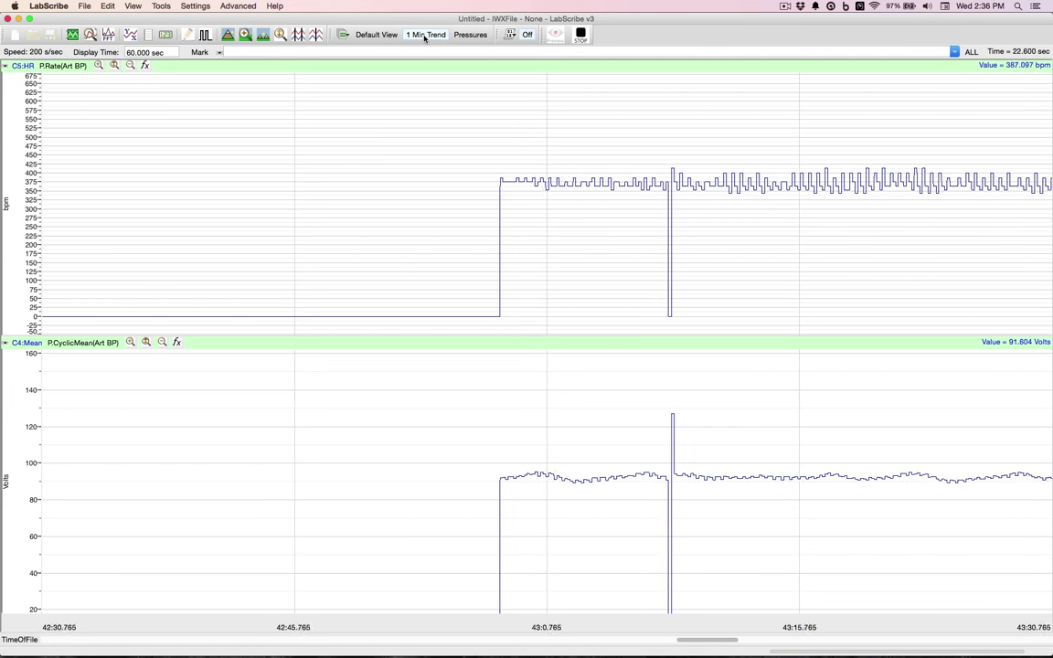
pyautogui.click(376, 34)
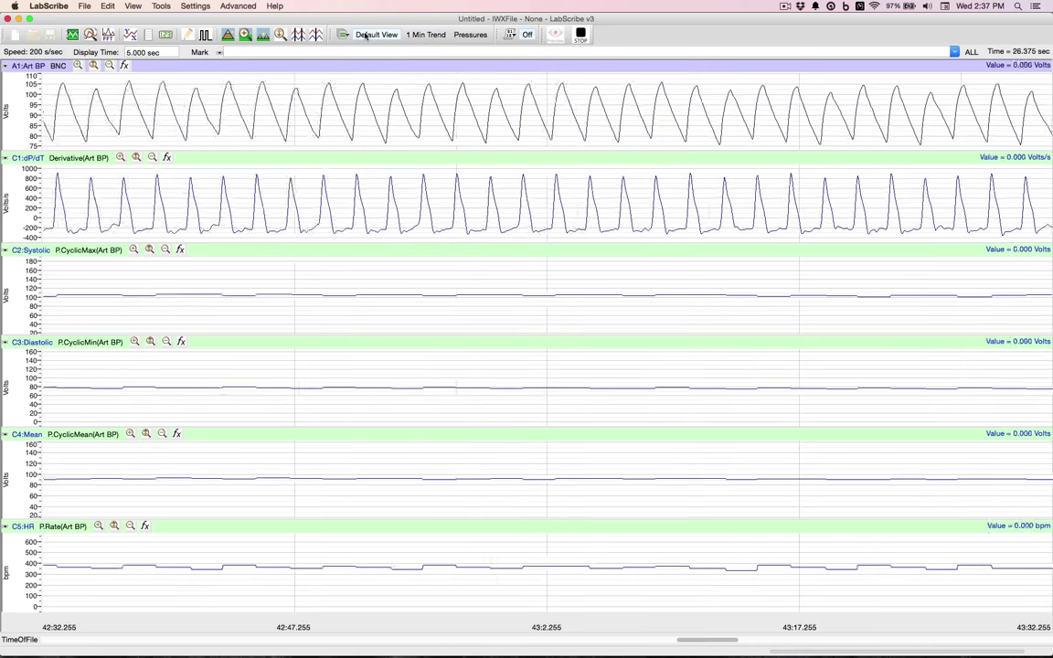